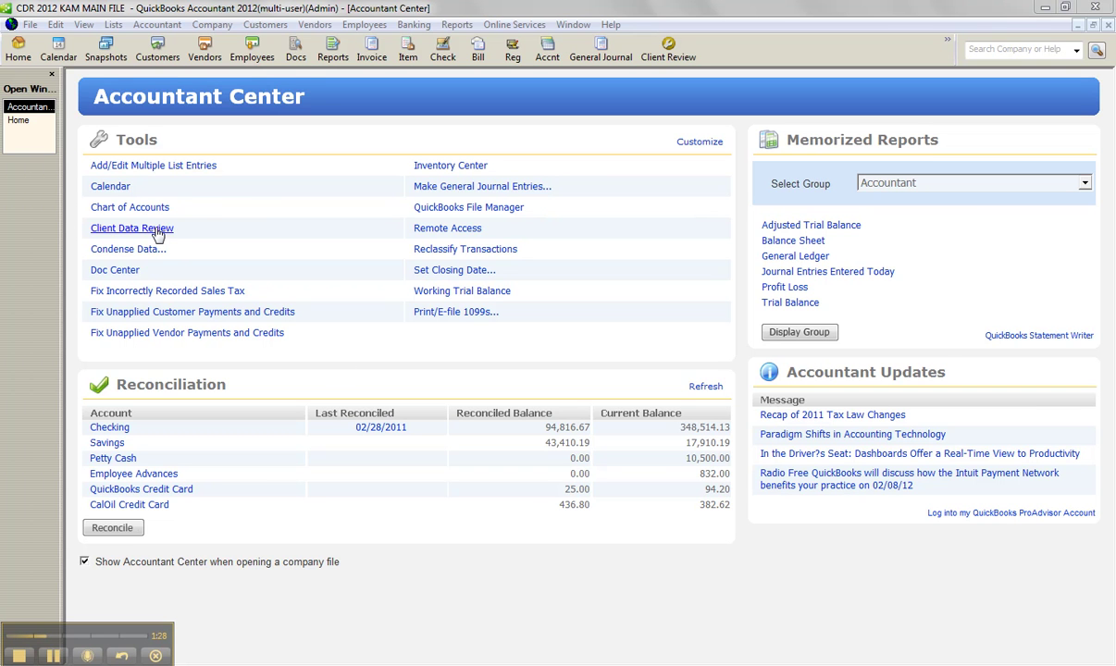
# Open Client Data Review and examine the list of customizable cleanup categories and tasks, leaving it without saving changes.
pyautogui.click(671, 54)
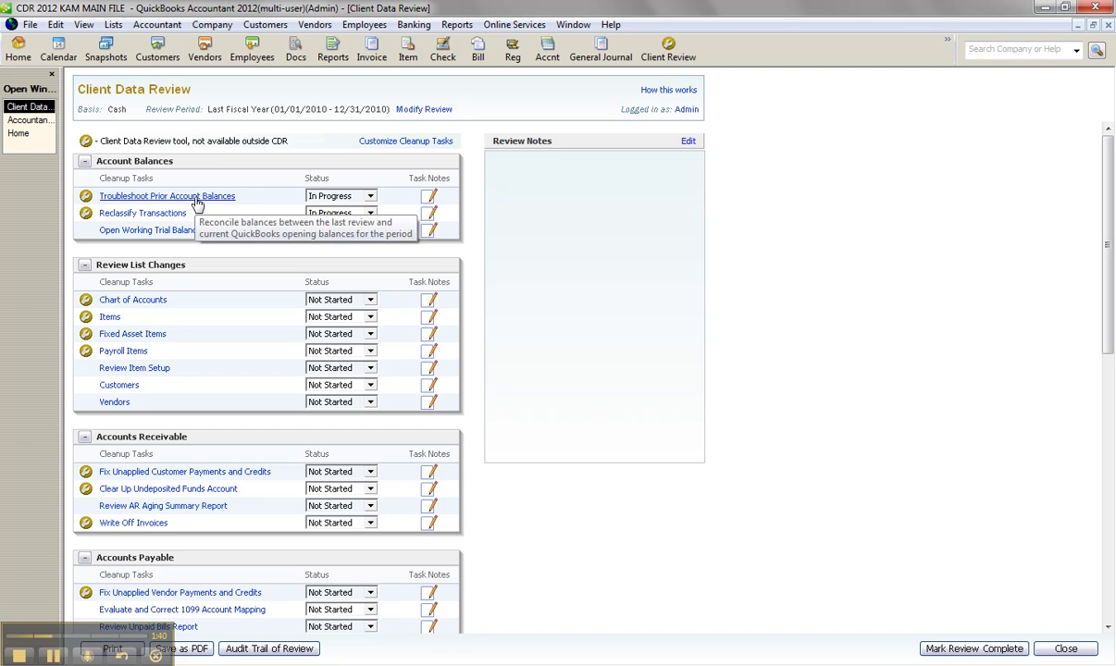
pyautogui.click(404, 142)
pyautogui.moveTo(531, 100); pyautogui.dragTo(495, 109)
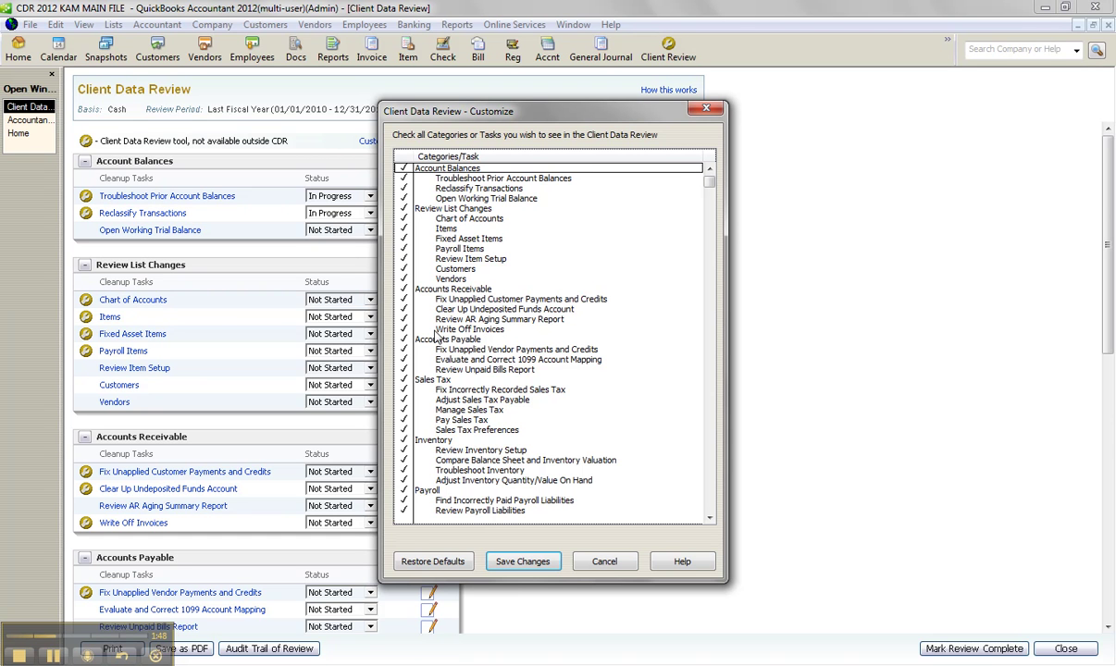
pyautogui.click(605, 561)
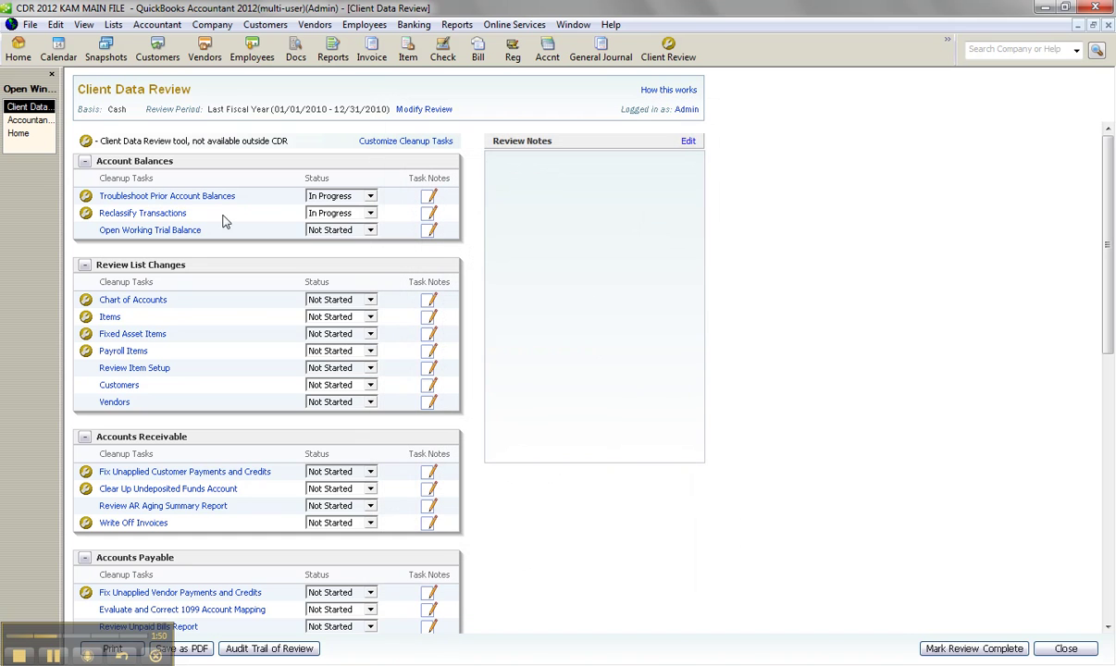
# Open the Troubleshoot Prior Account Balances task and show only accounts with different balances.
pyautogui.click(151, 196)
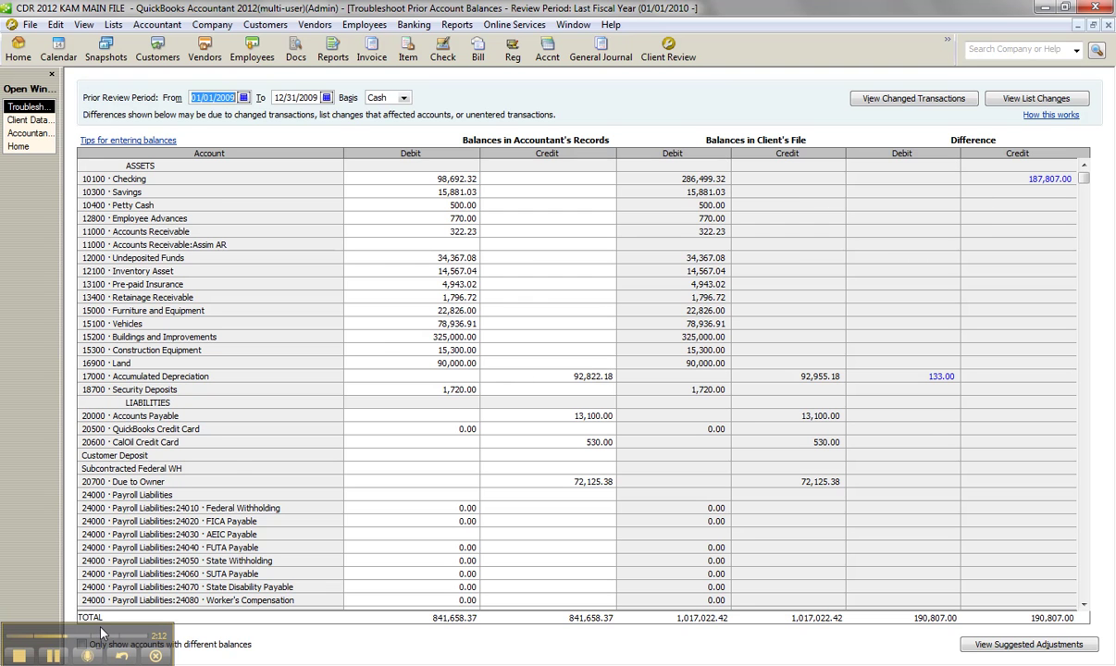
pyautogui.moveTo(99, 641); pyautogui.dragTo(132, 578)
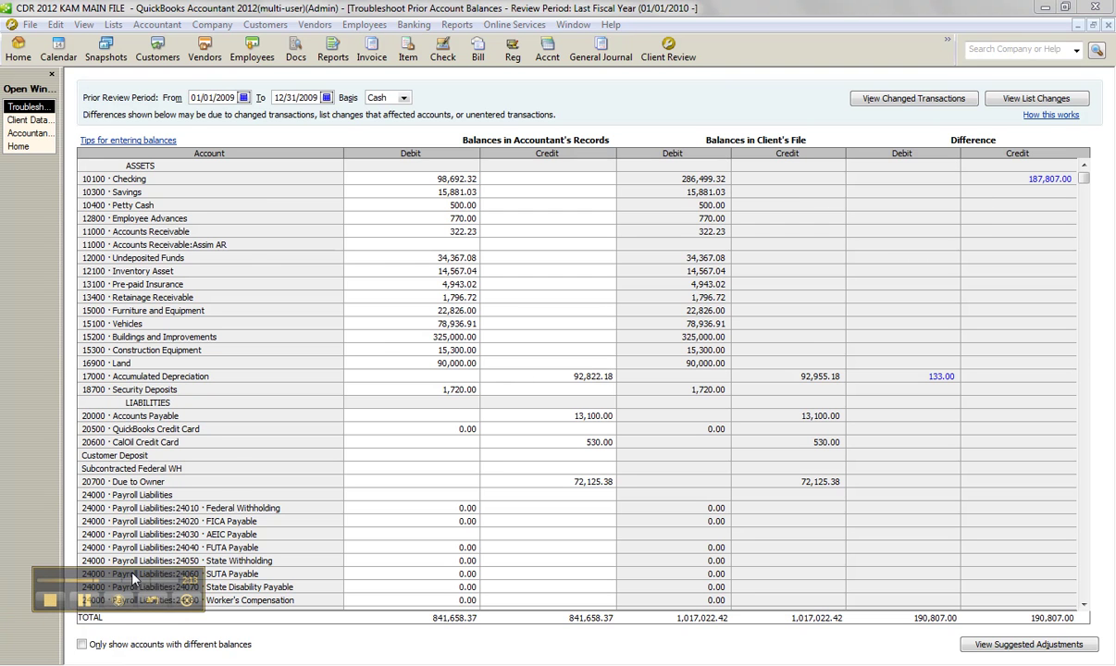
pyautogui.click(81, 644)
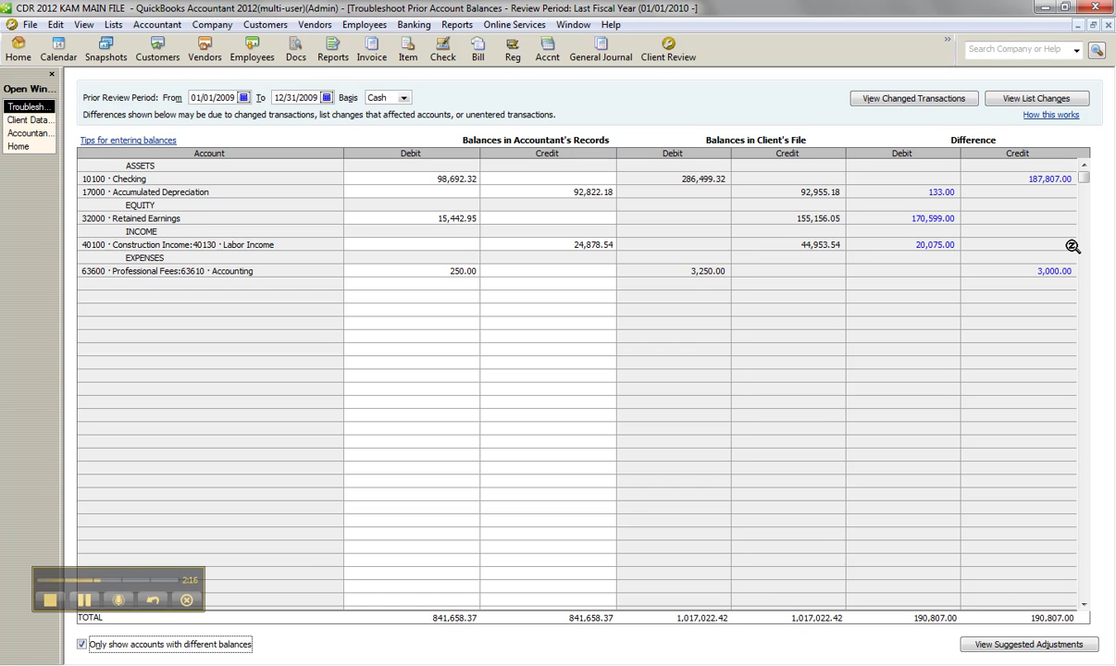
# View the suggested adjusting journal entry for the balance differences, discard it unrecorded and return to the Client Data Review.
pyautogui.click(997, 647)
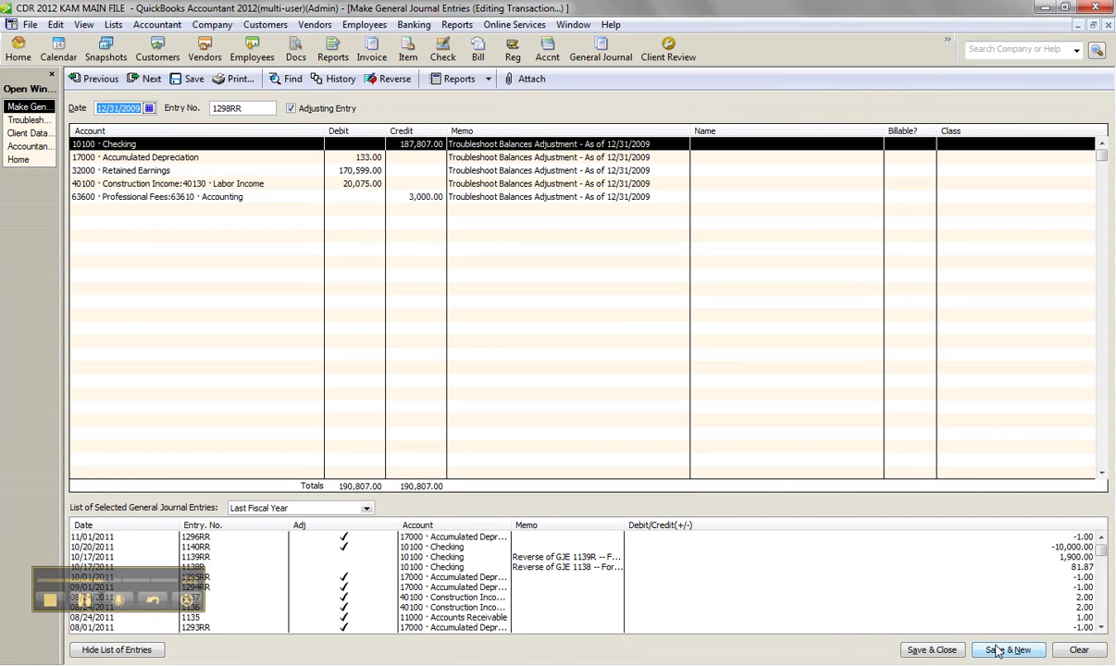
pyautogui.click(1106, 25)
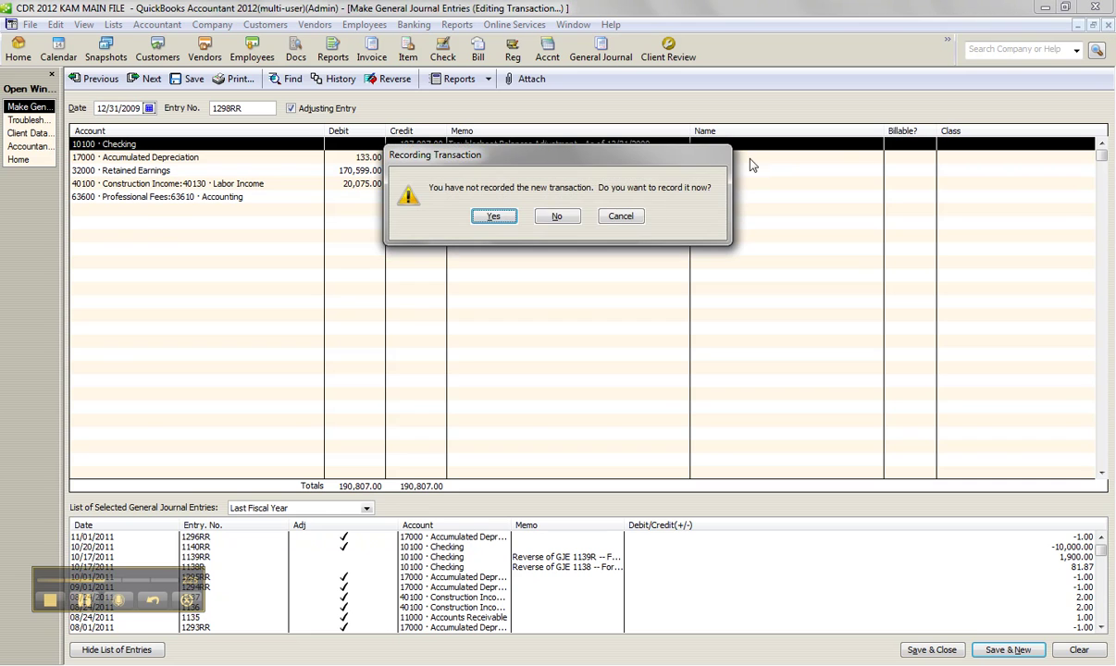
pyautogui.click(560, 214)
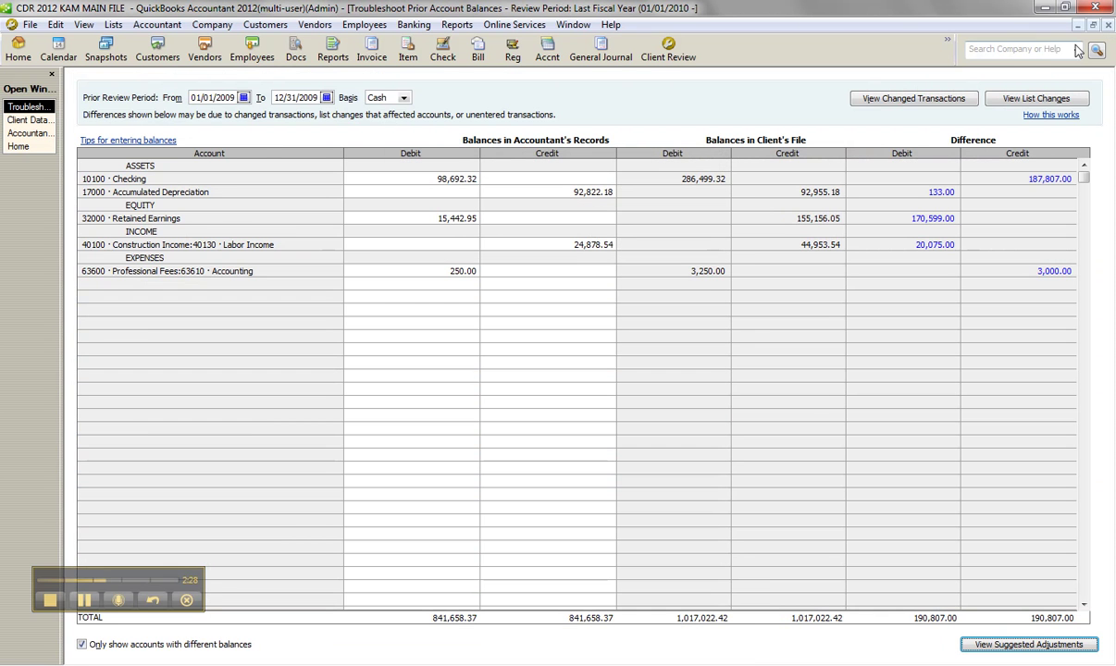
pyautogui.click(1108, 25)
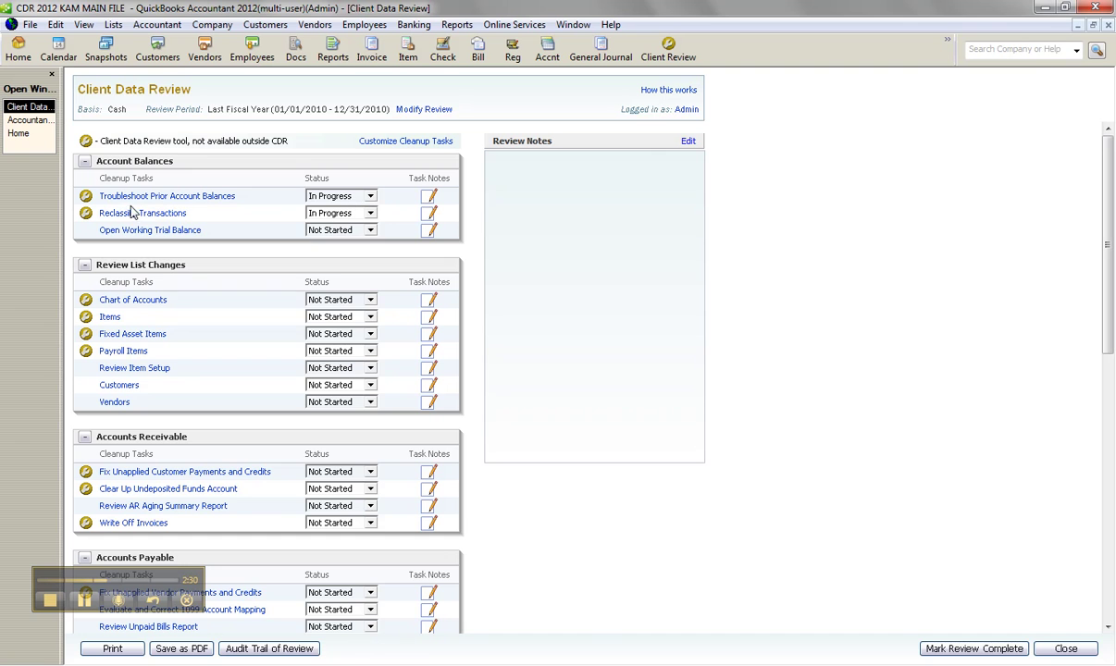
# Open Reclassify Transactions and select checks 562, 568, 569 and 570 from the 69000 Miscellaneous account.
pyautogui.click(143, 213)
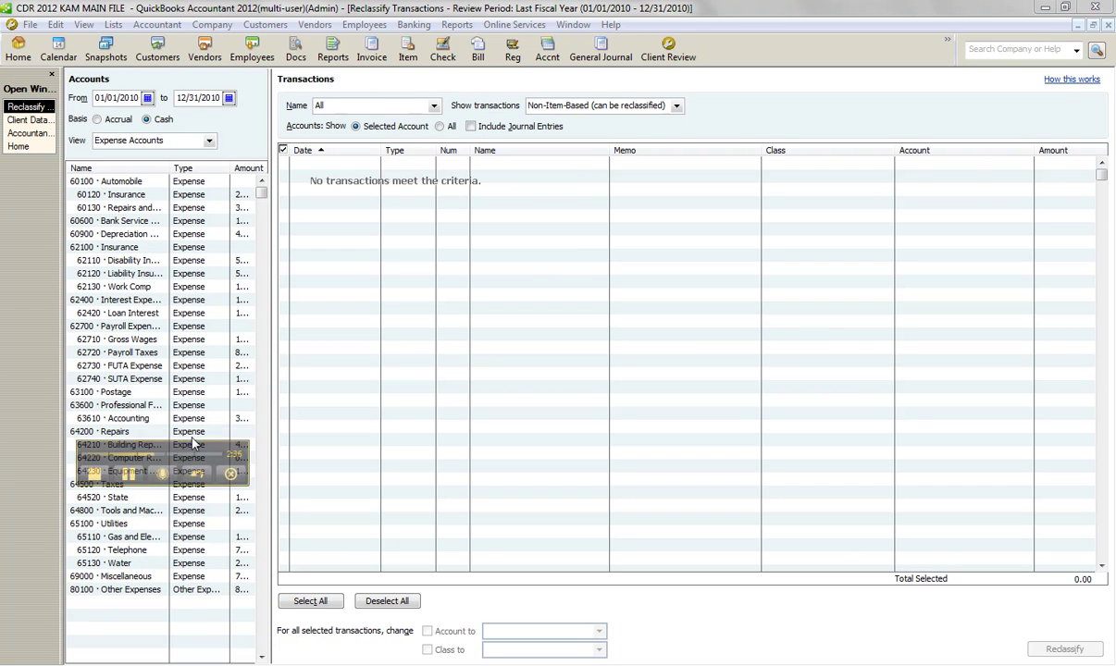
pyautogui.click(125, 576)
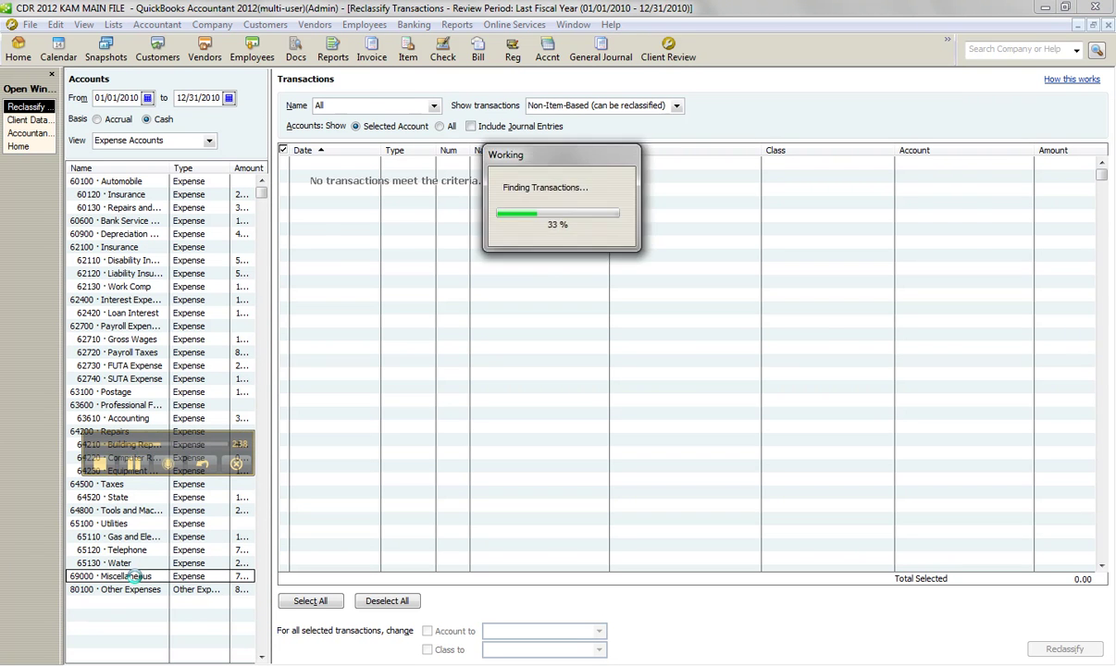
pyautogui.click(283, 163)
pyautogui.click(283, 176)
pyautogui.click(283, 189)
pyautogui.click(283, 203)
# Choose 60130 Repairs and Maintenance as the new account and enable the class change, closing the task without reclassifying.
pyautogui.click(427, 630)
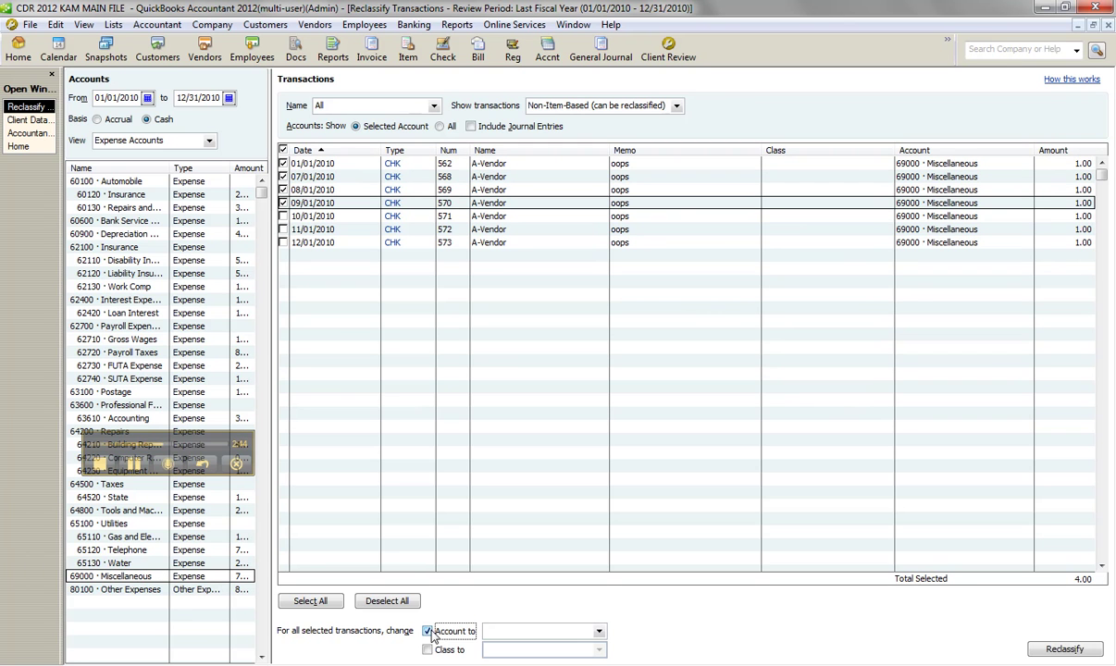
pyautogui.click(599, 632)
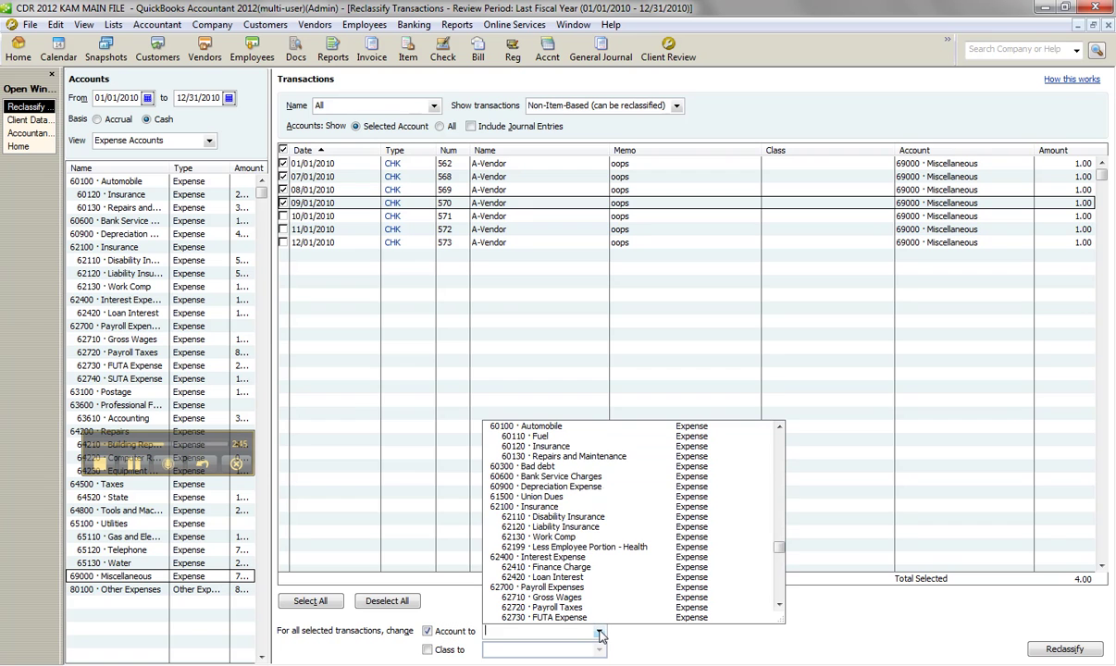
pyautogui.click(582, 456)
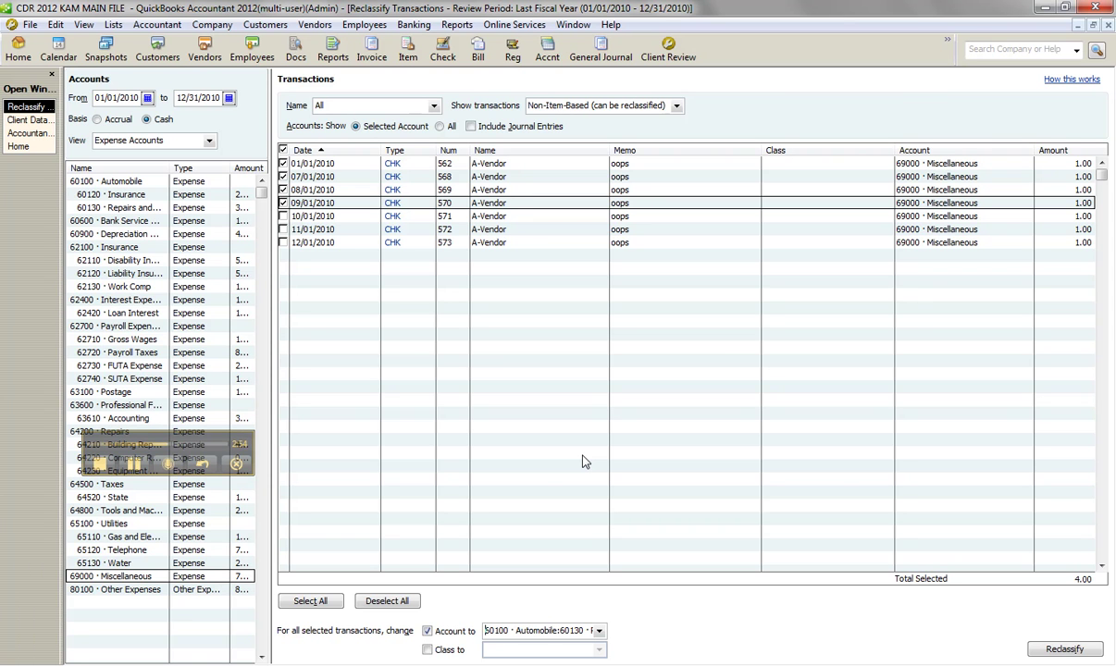
pyautogui.click(427, 651)
pyautogui.click(598, 650)
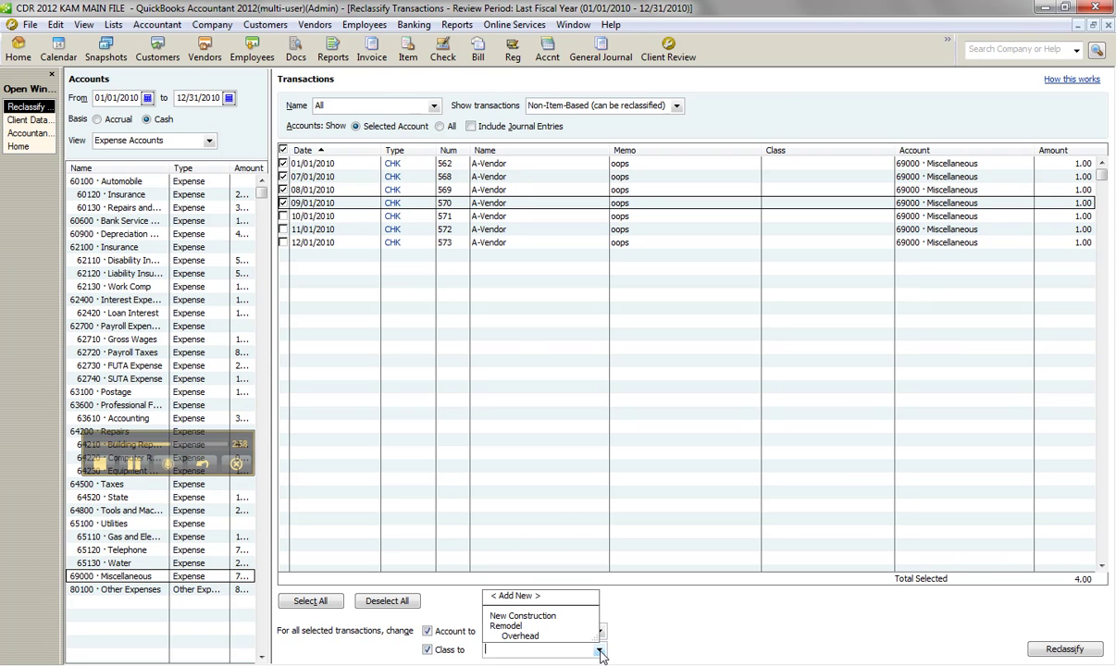
pyautogui.click(630, 597)
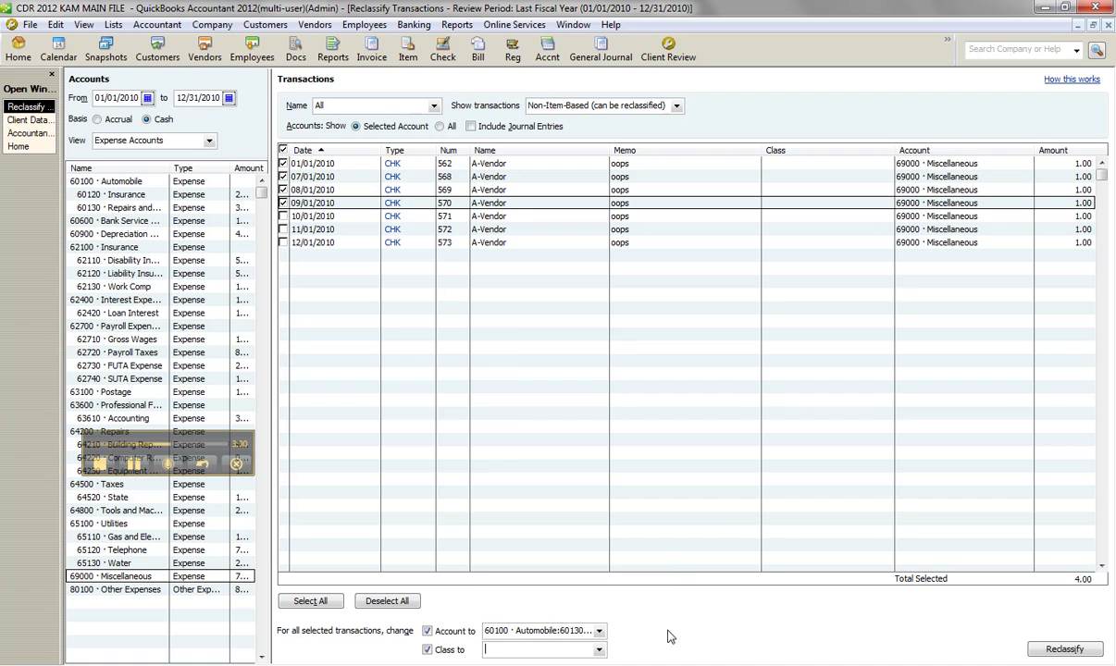
pyautogui.click(1107, 25)
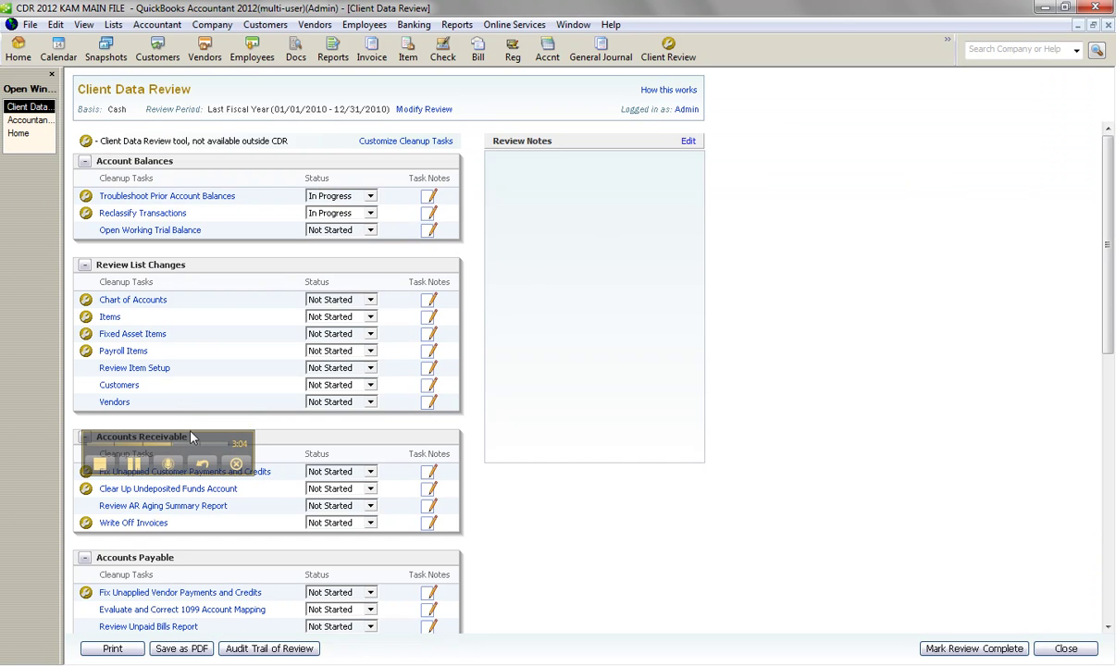
# Look over the Payroll Items list changes and the Clear Up Undeposited Funds Account task, returning to the Client Data Review.
pyautogui.moveTo(194, 439); pyautogui.dragTo(600, 194)
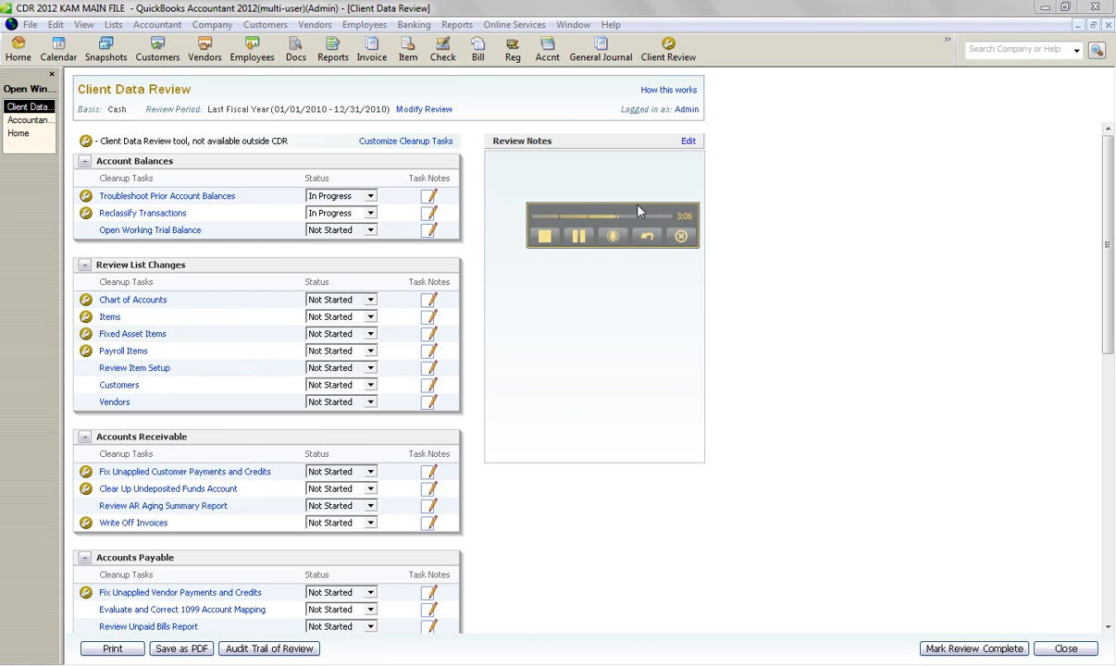
pyautogui.click(122, 350)
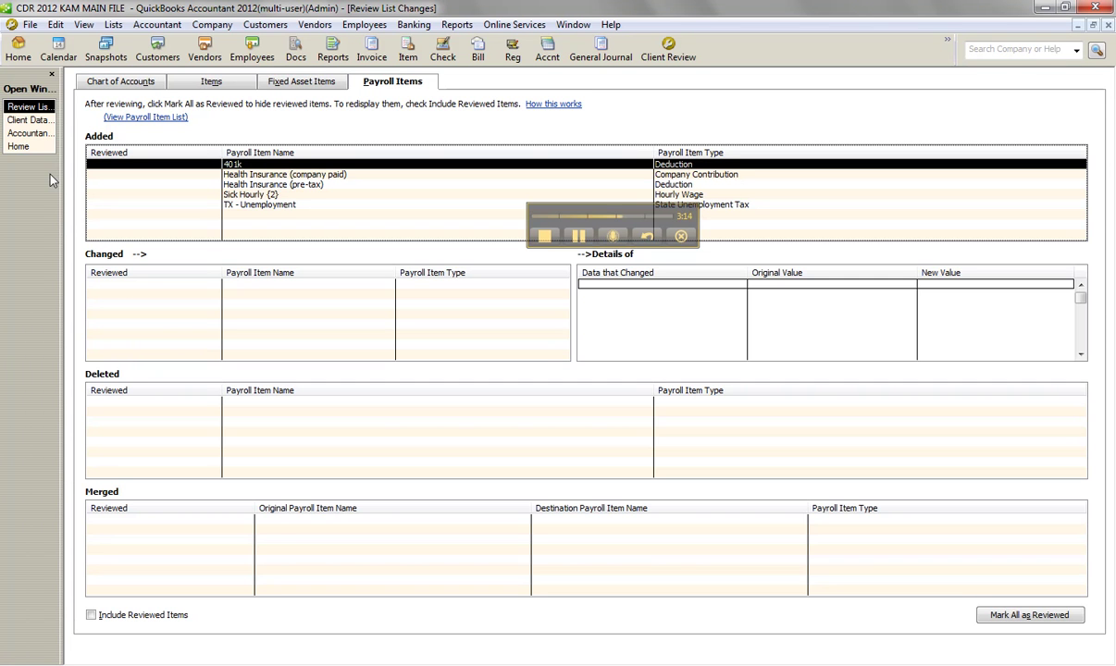
pyautogui.click(29, 121)
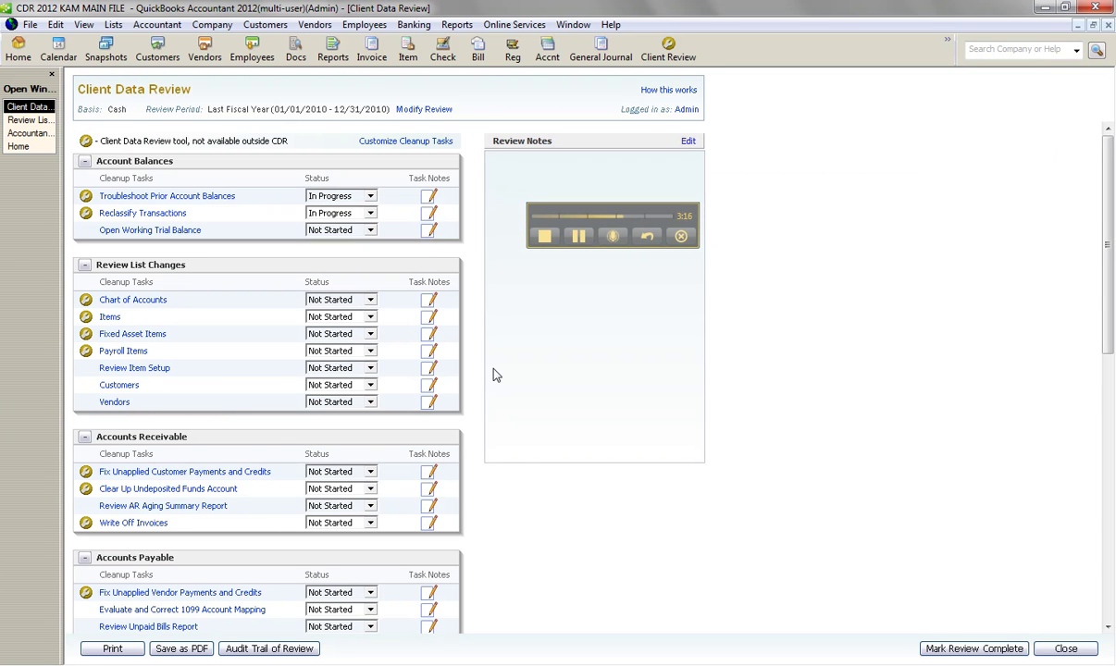
pyautogui.click(215, 489)
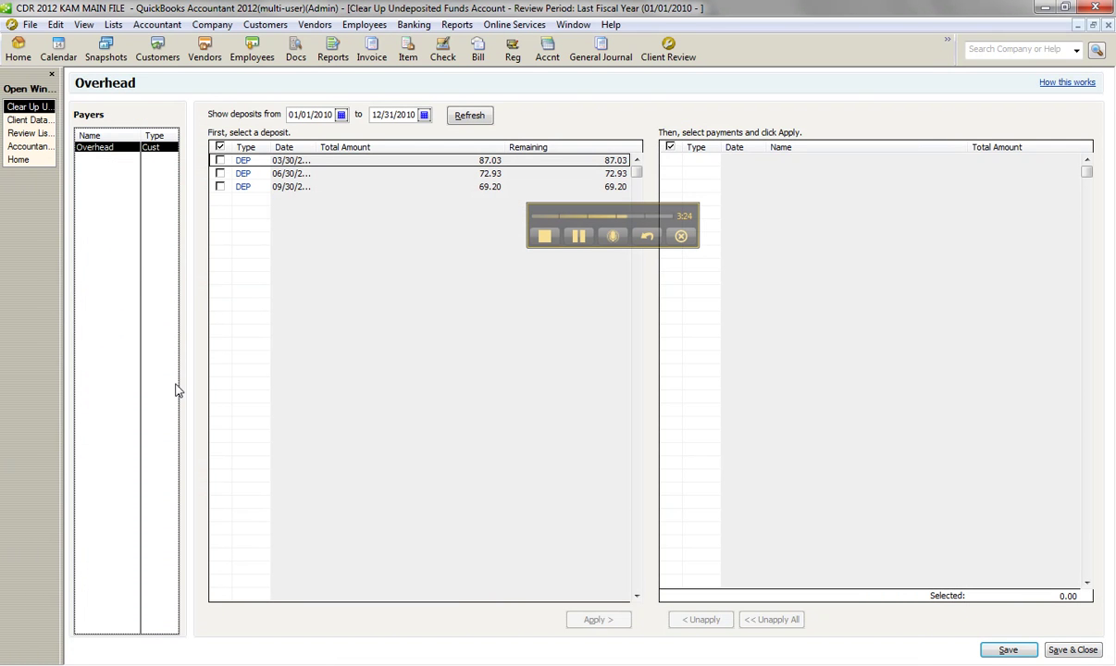
pyautogui.click(28, 121)
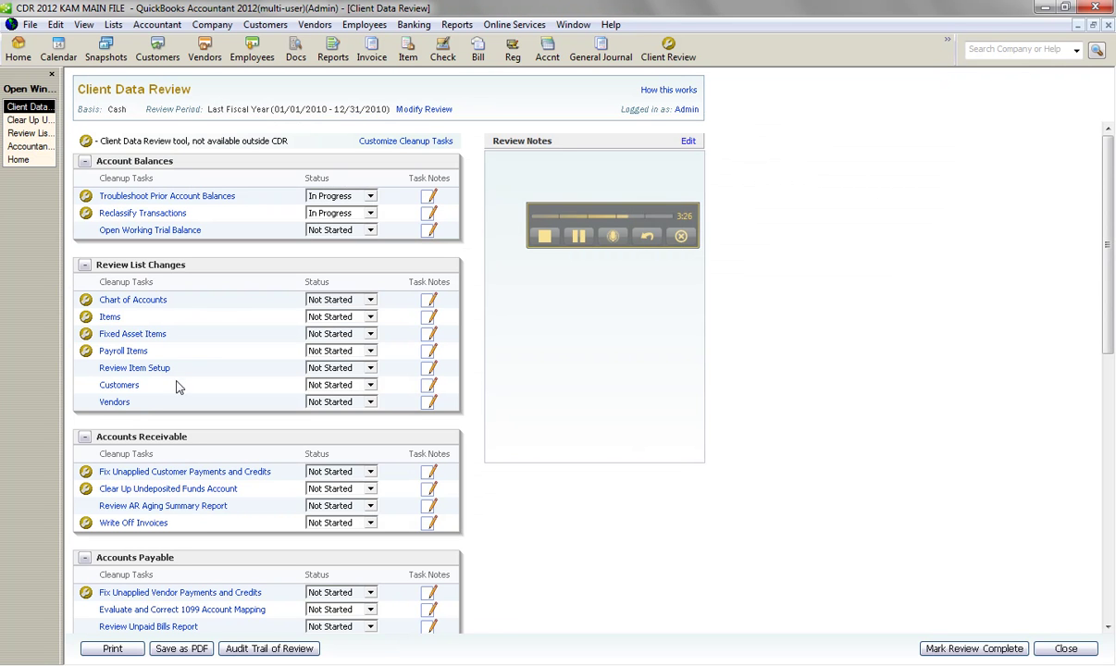
# In Fix Unapplied Vendor Payments and Credits, select A-Vendor's first payment and the 09/19/2011 and 09/20/2011 bills, returning to the review without applying.
pyautogui.click(206, 592)
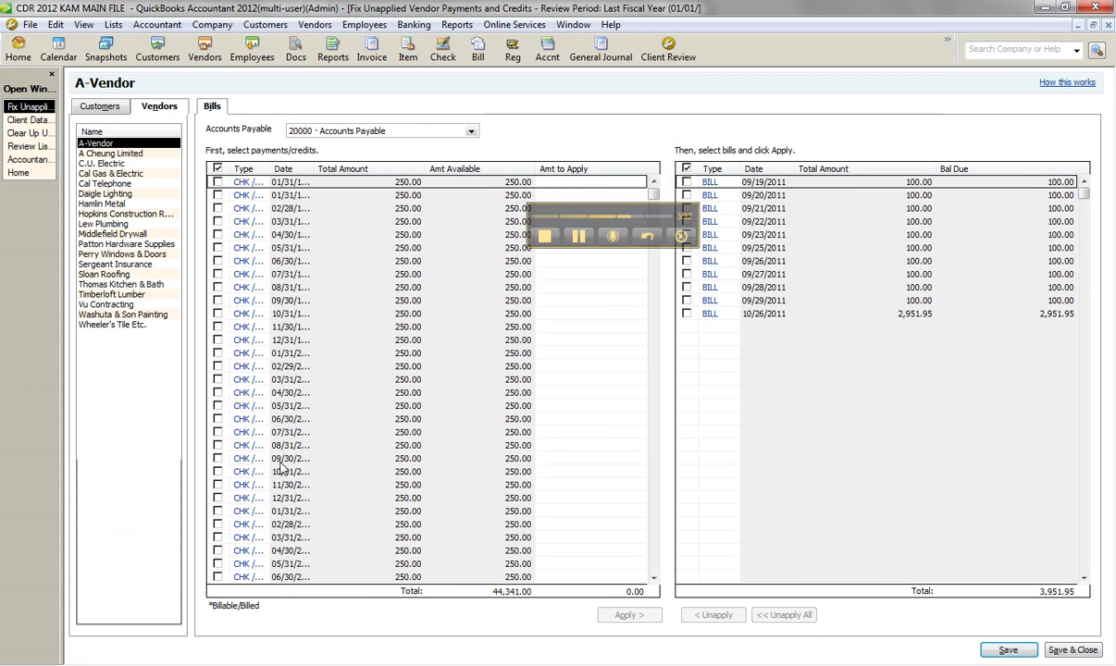
pyautogui.click(217, 182)
pyautogui.click(687, 182)
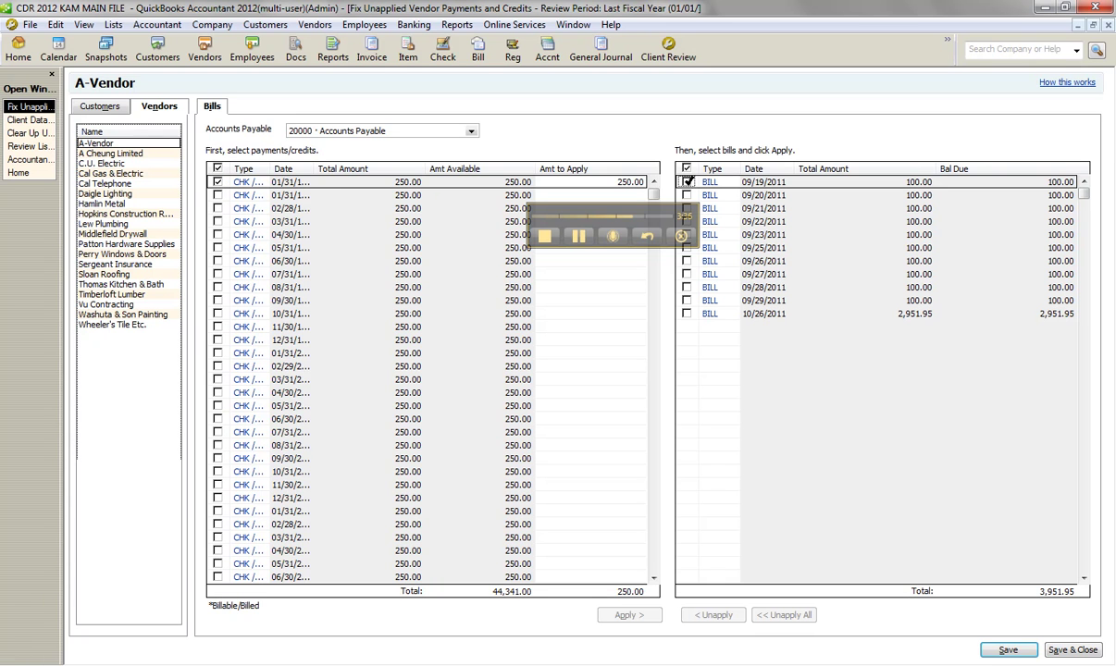
pyautogui.click(688, 195)
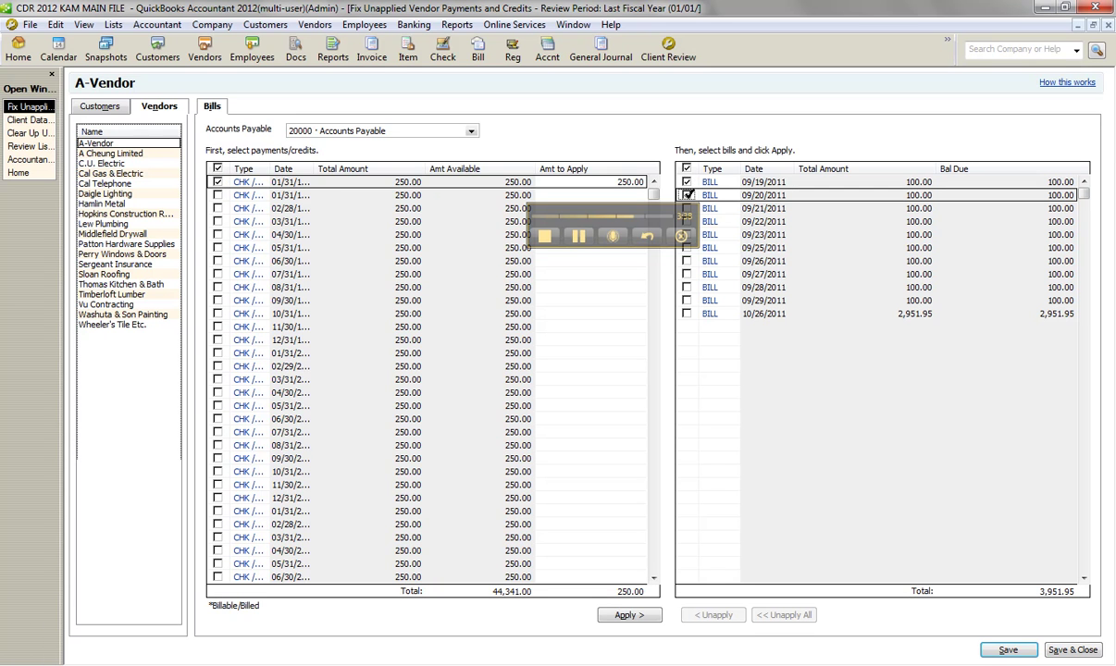
pyautogui.click(32, 119)
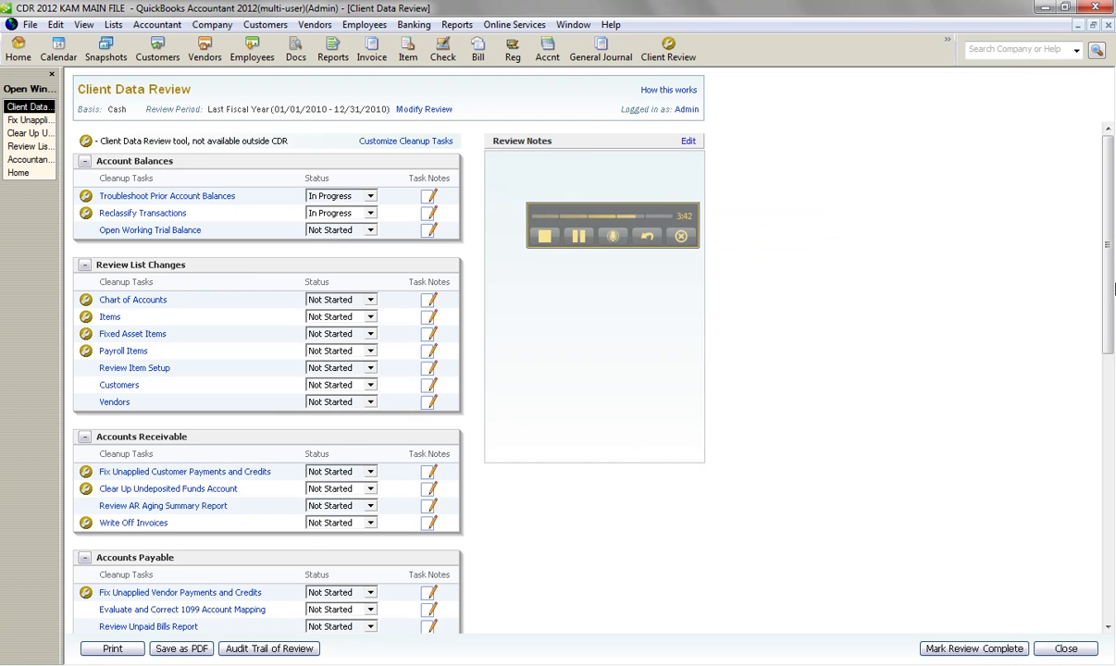
# In Fix Incorrectly Recorded Sales Tax, void checks 531, 532 and 533 and replace them with Sales Tax Checks.
pyautogui.scroll(-3, 1110, 342)
pyautogui.scroll(-6, 1110, 343)
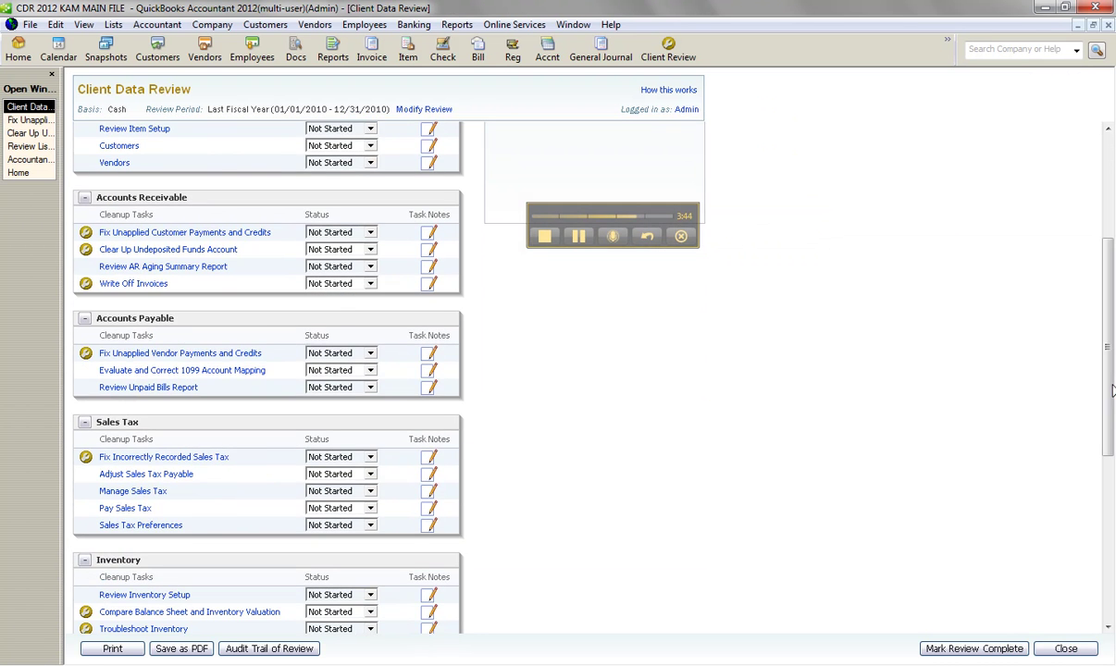
pyautogui.click(216, 457)
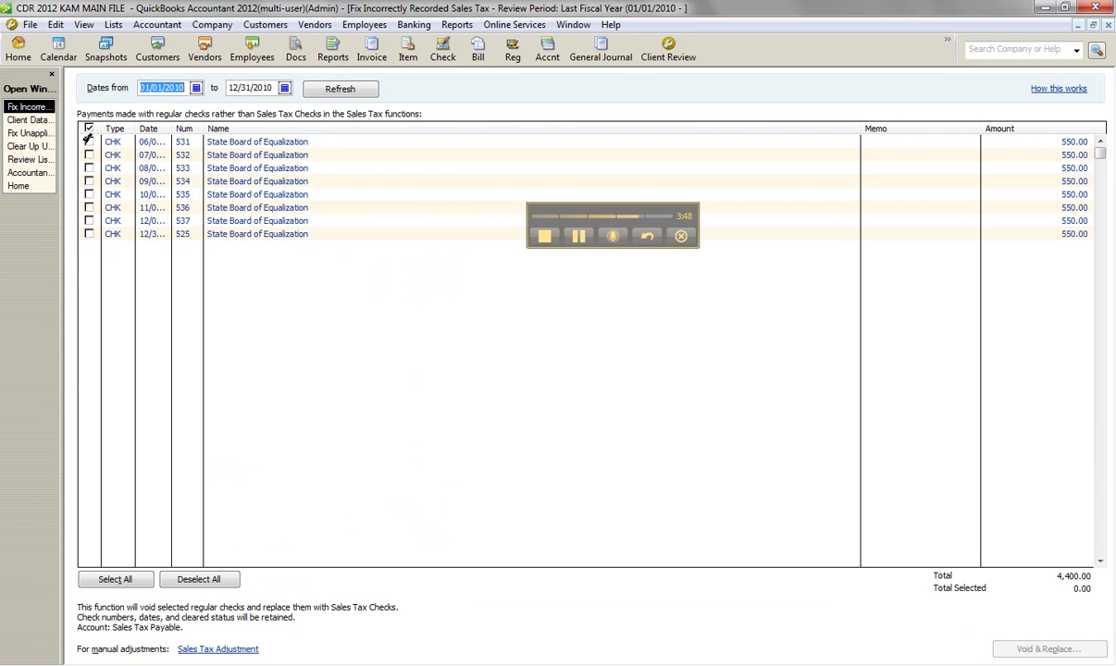
pyautogui.click(89, 141)
pyautogui.click(89, 154)
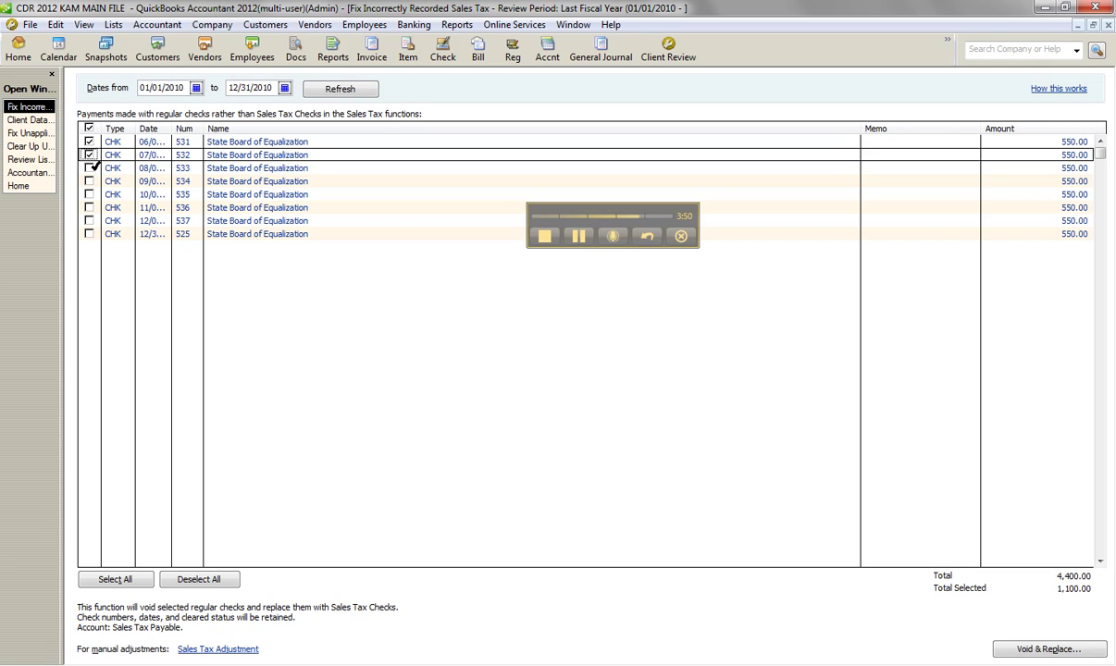
pyautogui.click(89, 167)
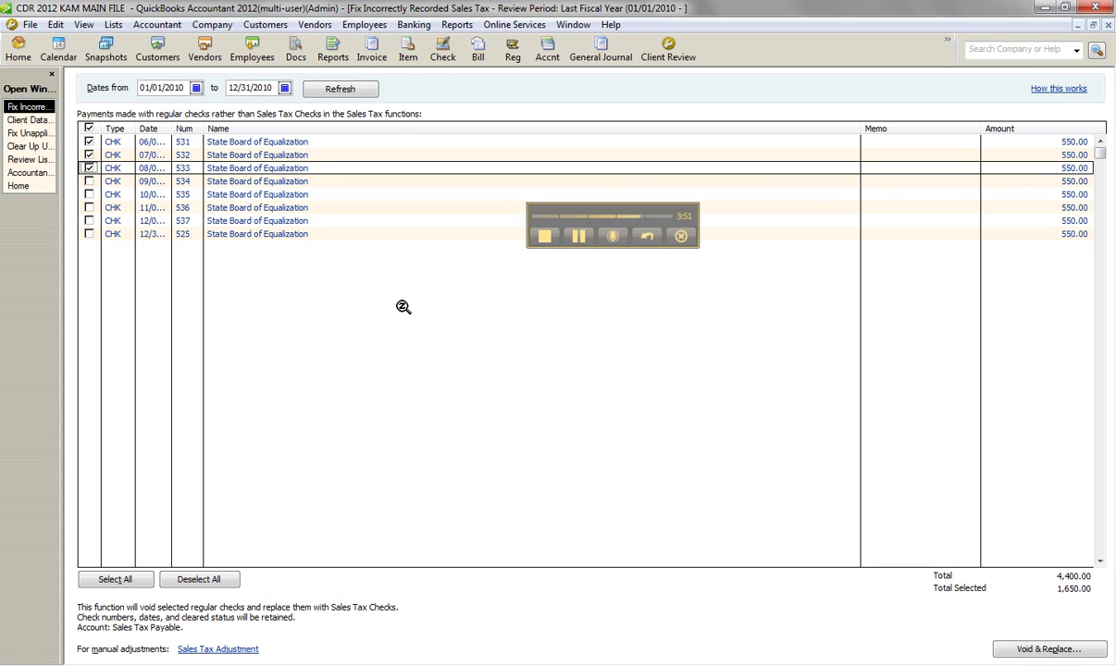
pyautogui.click(1018, 650)
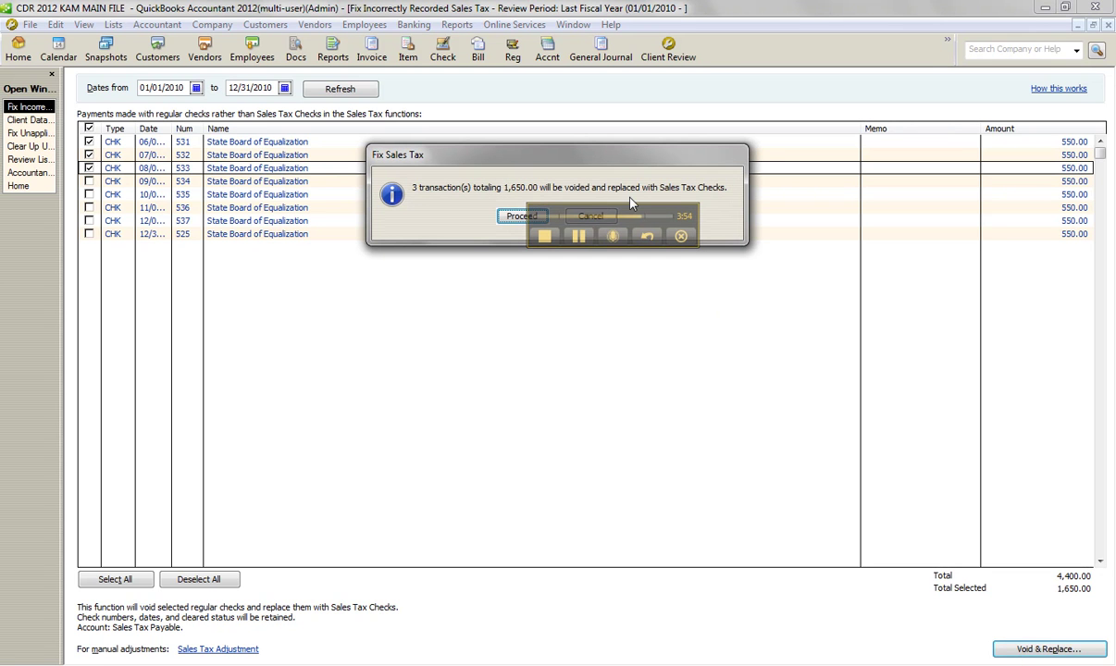
pyautogui.moveTo(655, 219); pyautogui.dragTo(874, 23)
pyautogui.click(524, 218)
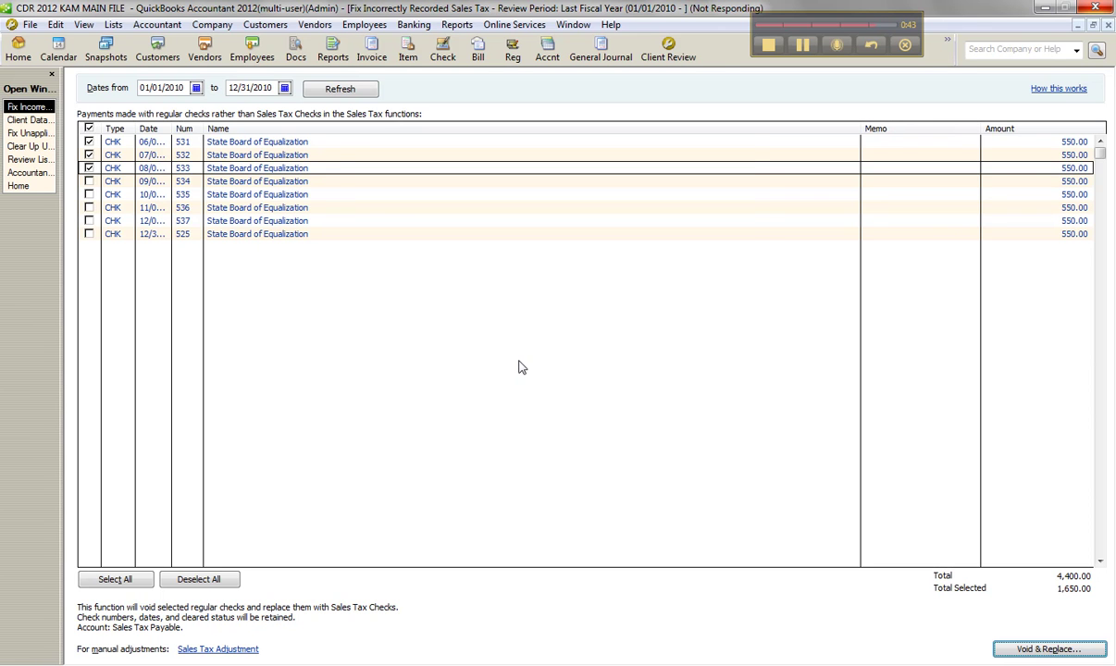
pyautogui.click(556, 218)
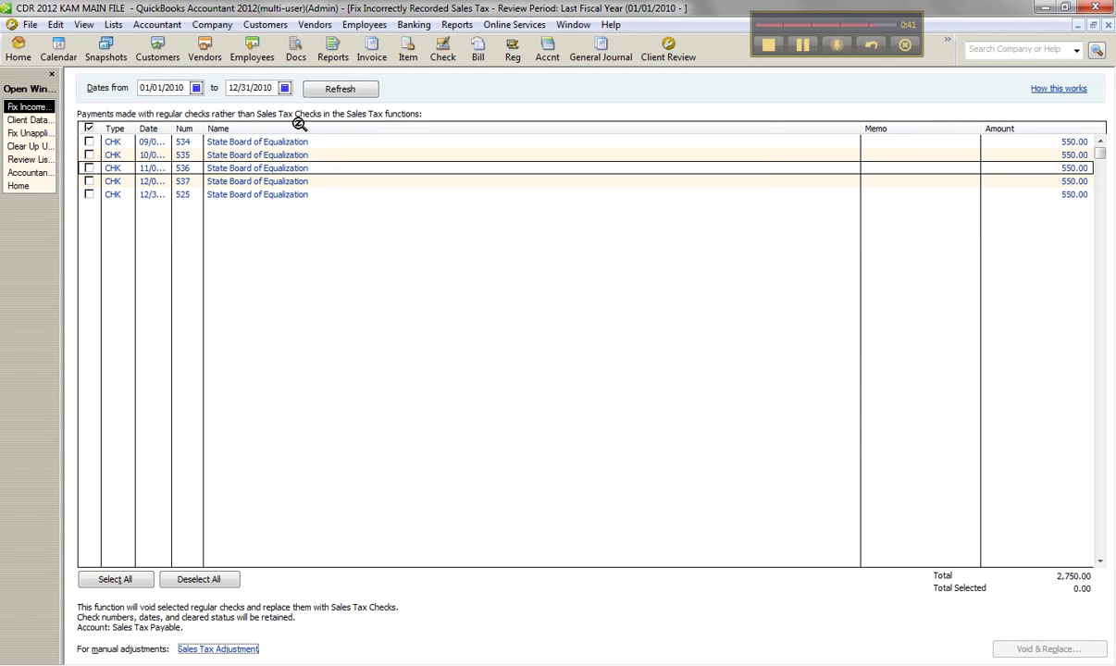
# Return to the Client Data Review and open its Write Off Invoices tool, dismissing the available-credits notice.
pyautogui.click(28, 121)
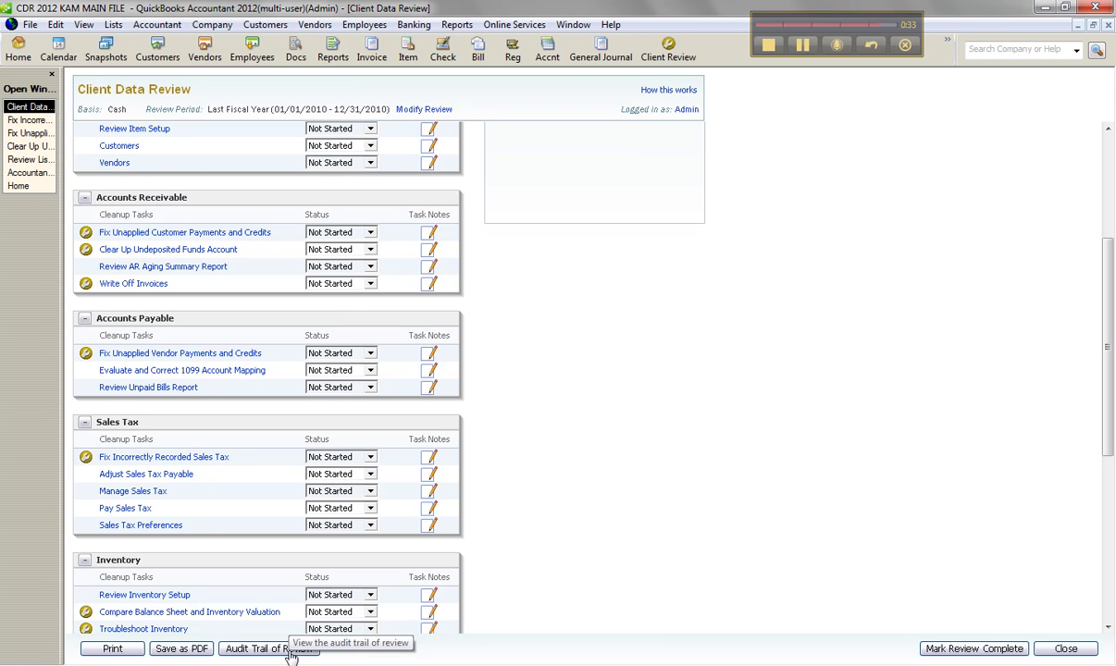
pyautogui.click(171, 25)
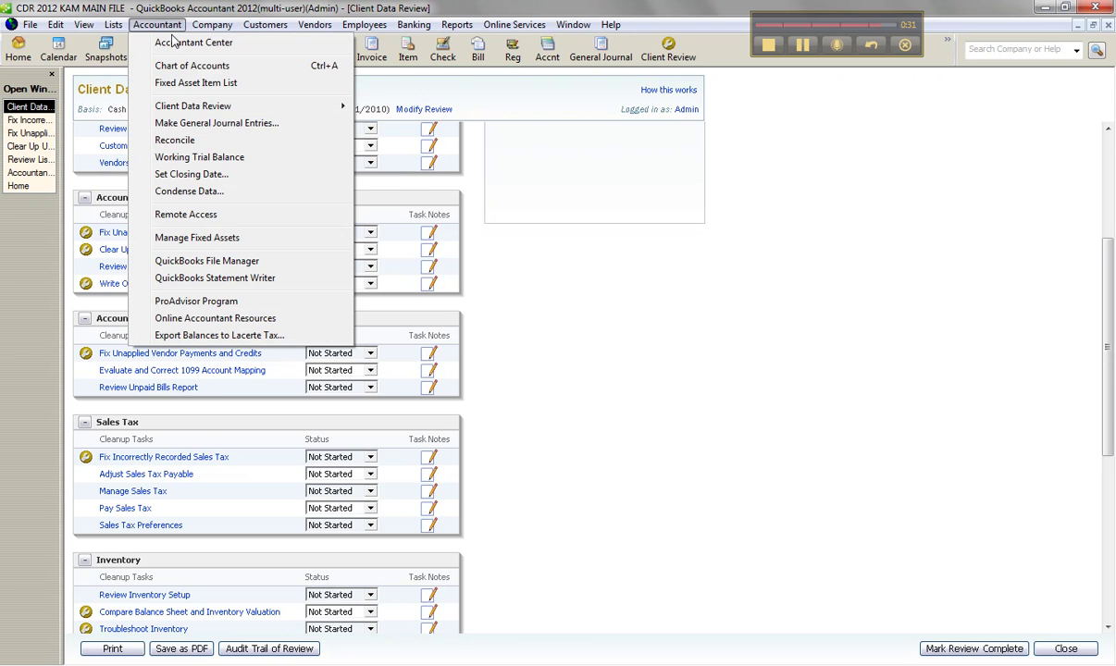
pyautogui.moveTo(205, 110)
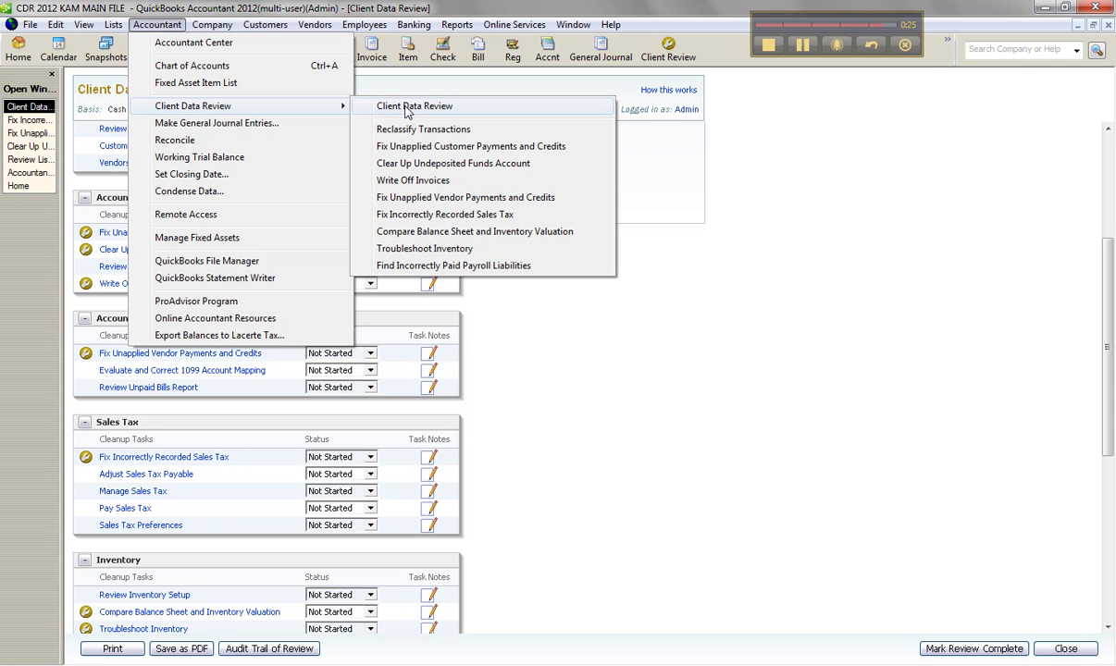
pyautogui.click(412, 180)
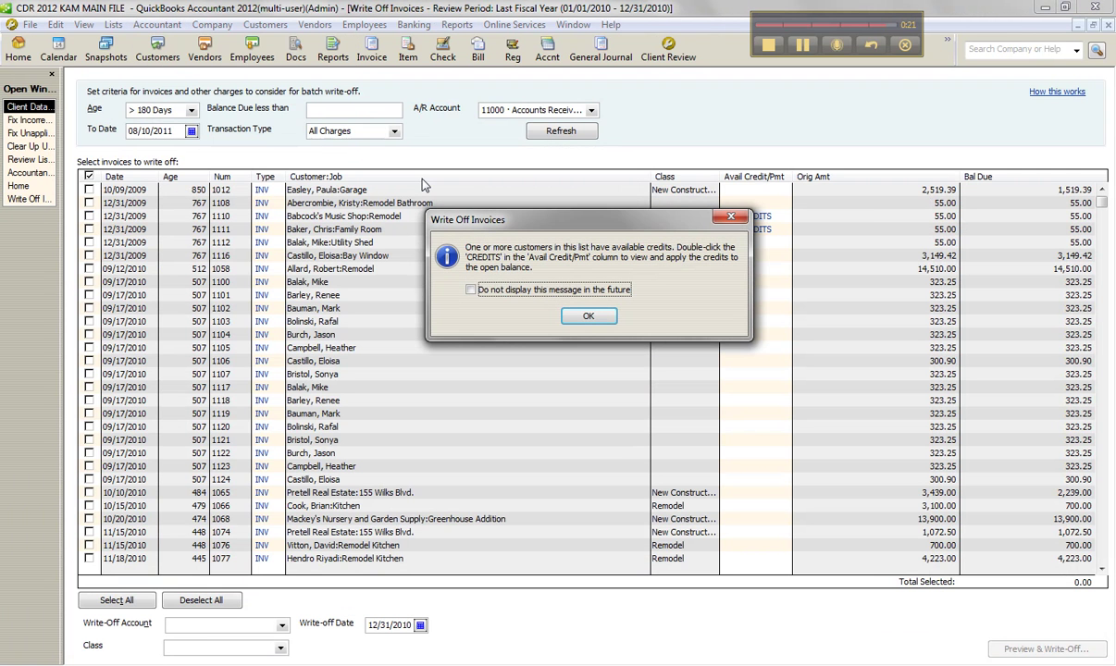
pyautogui.click(587, 317)
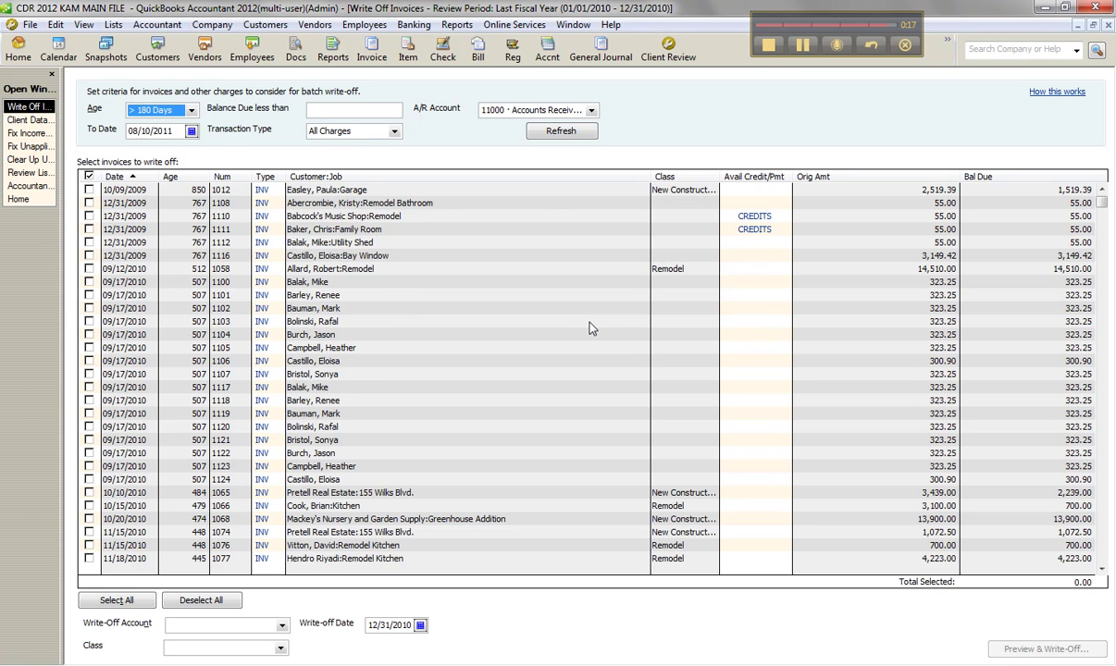